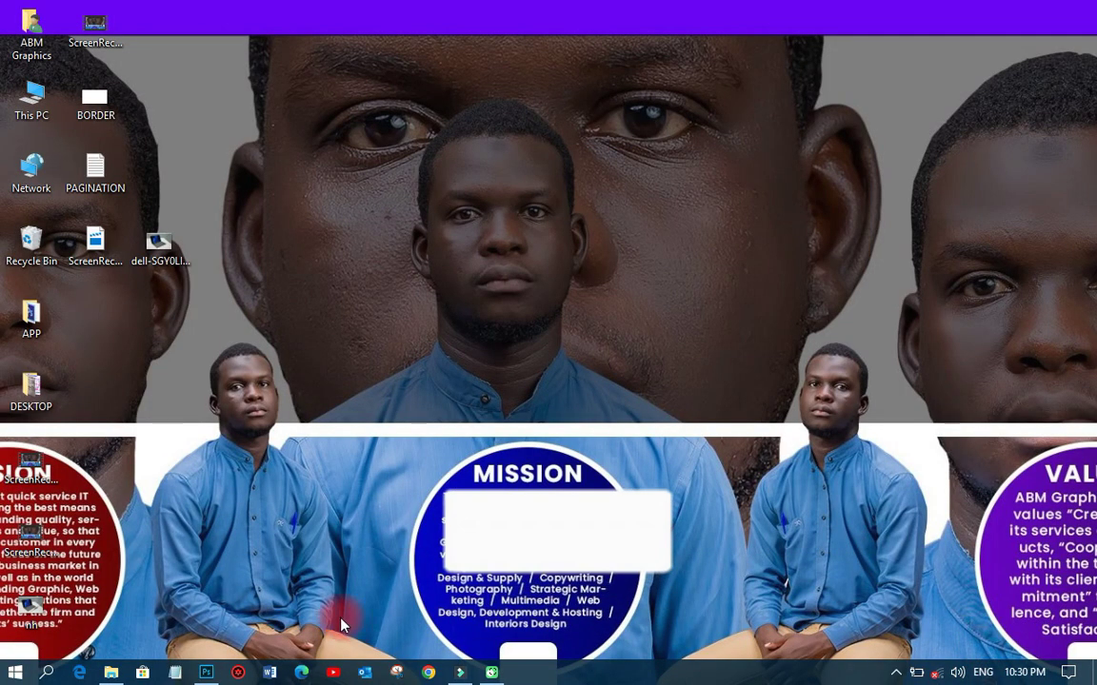
- Scale Layer 1's cut-out woman to about 137% so she reaches the canvas bottom
{"action": "left_click", "coordinate": [205, 672]}
{"action": "key", "text": "space"}
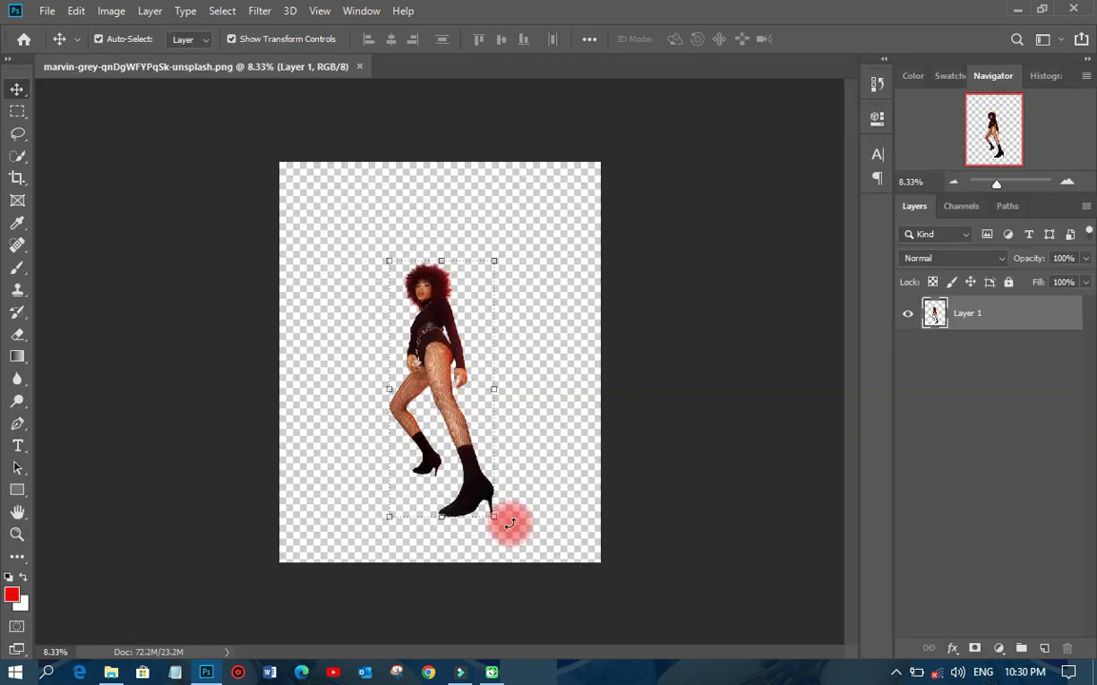
{"action": "left_click_drag", "start_coordinate": [494, 517], "coordinate": [514, 565]}
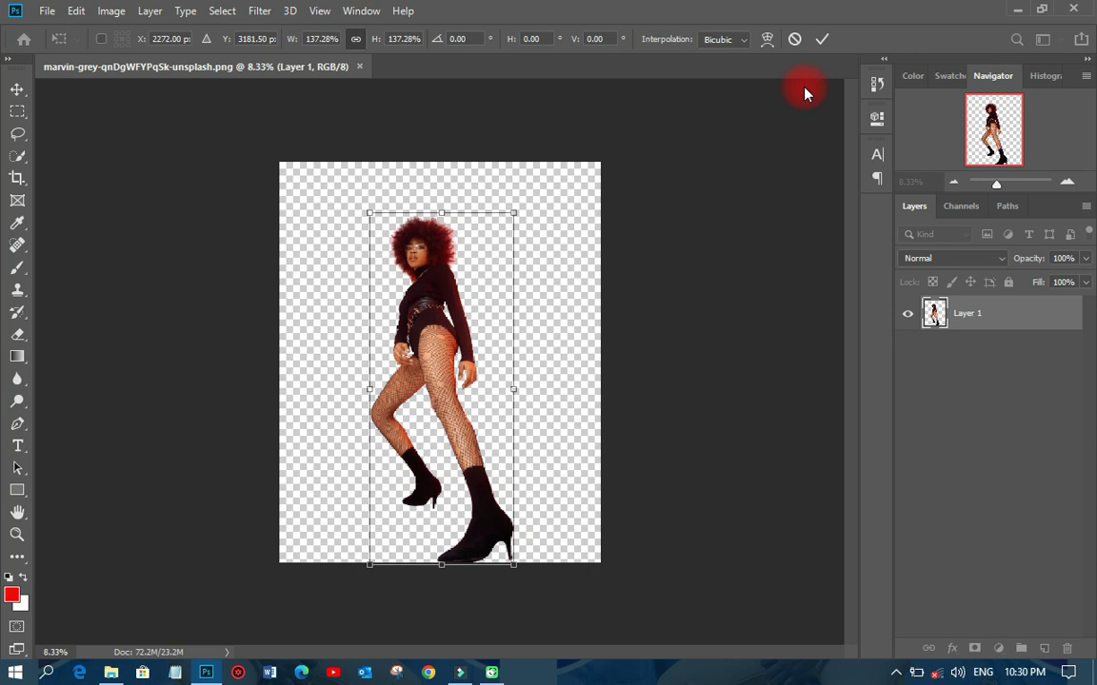
{"action": "left_click", "coordinate": [821, 39]}
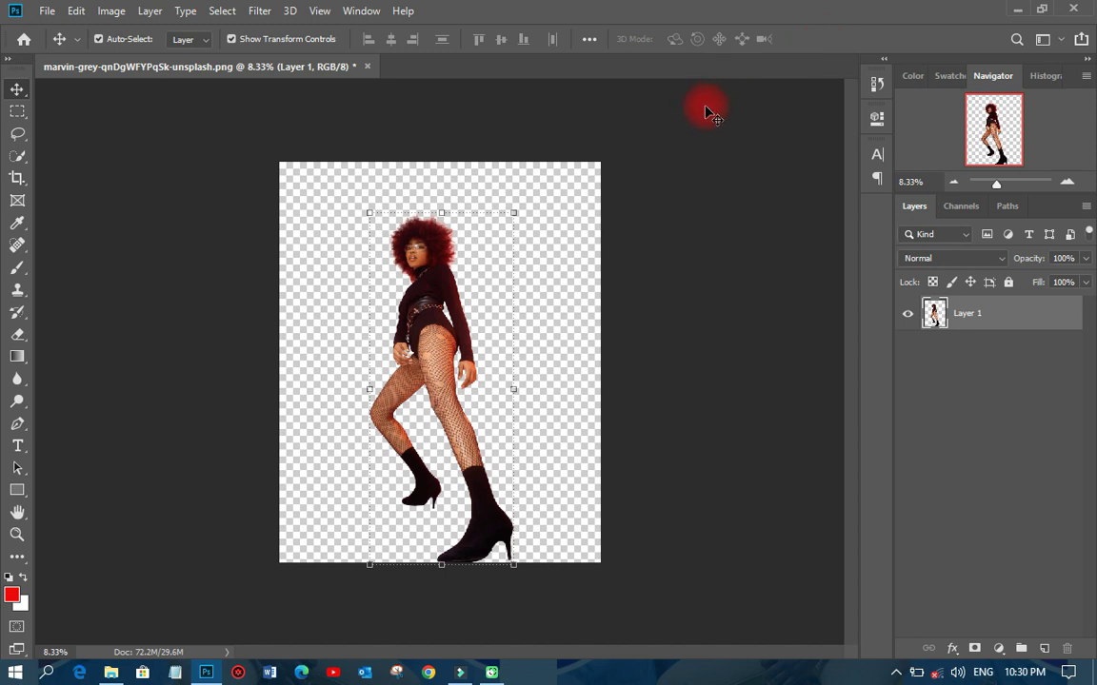
{"action": "left_click", "coordinate": [661, 209]}
{"action": "scroll", "coordinate": [372, 477], "scroll_direction": "up", "scroll_amount": 1}
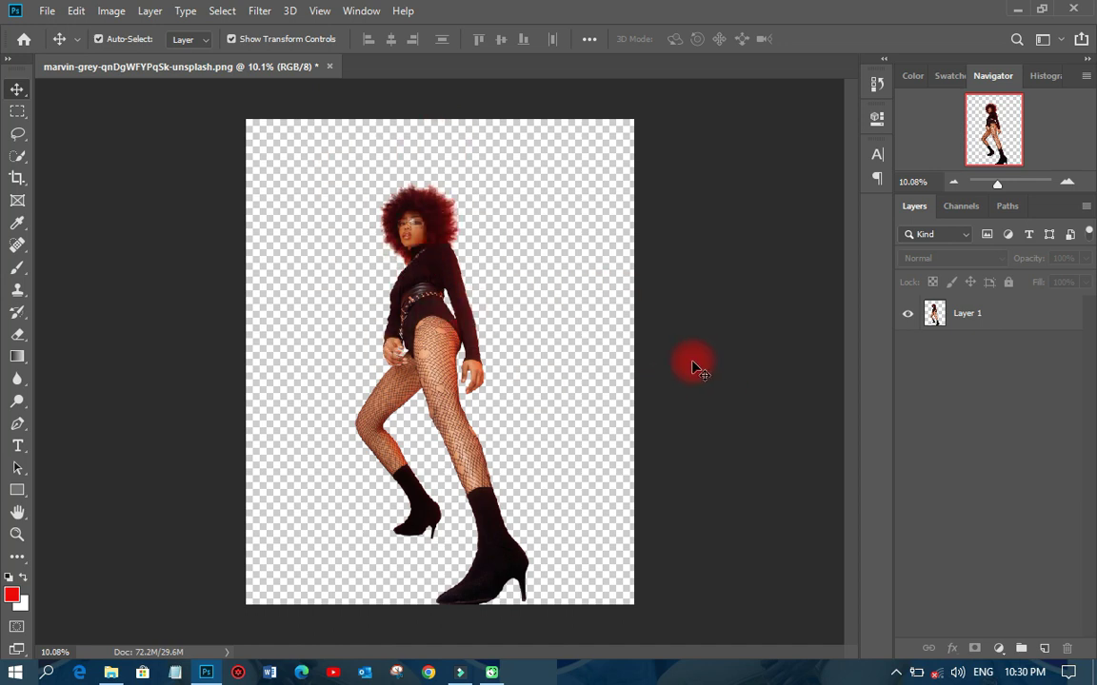
- Draw a narrow rectangular selection from the woman's head to her thigh
{"action": "left_click", "coordinate": [19, 112]}
{"action": "right_click", "coordinate": [21, 116]}
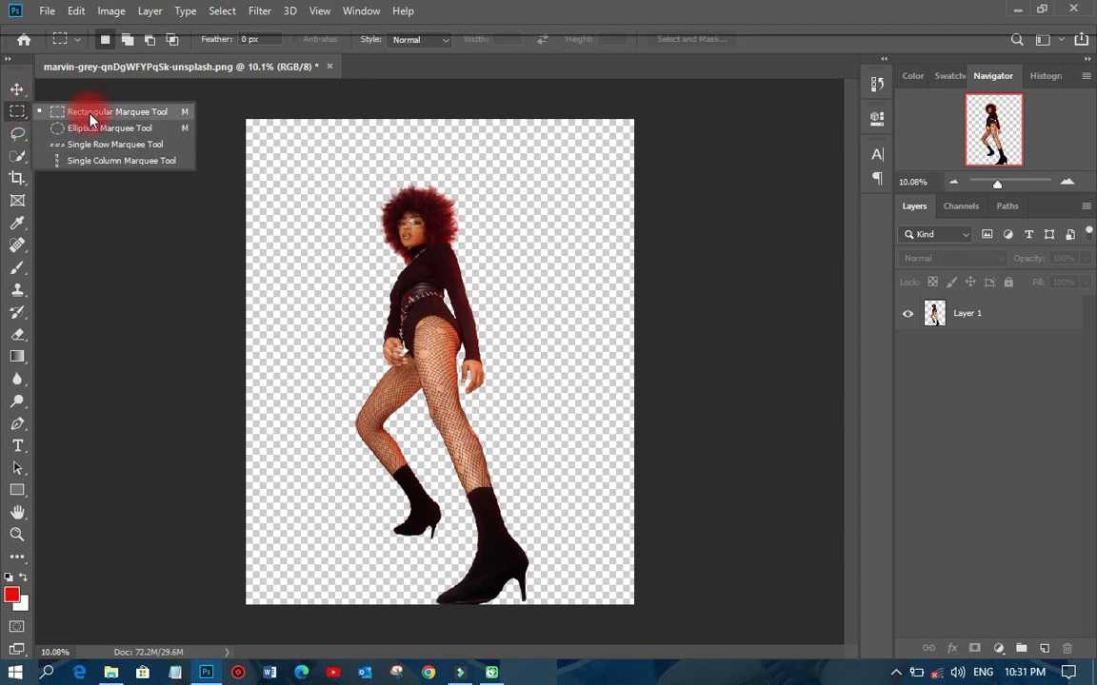
{"action": "left_click", "coordinate": [90, 116]}
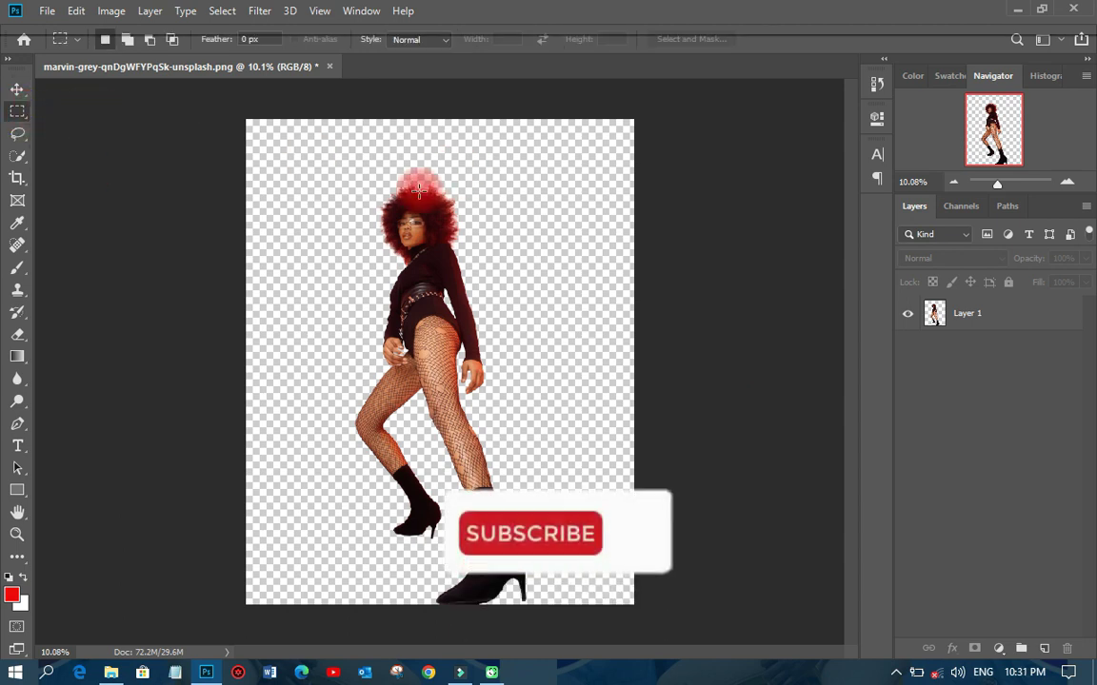
{"action": "left_click_drag", "start_coordinate": [411, 188], "coordinate": [430, 409]}
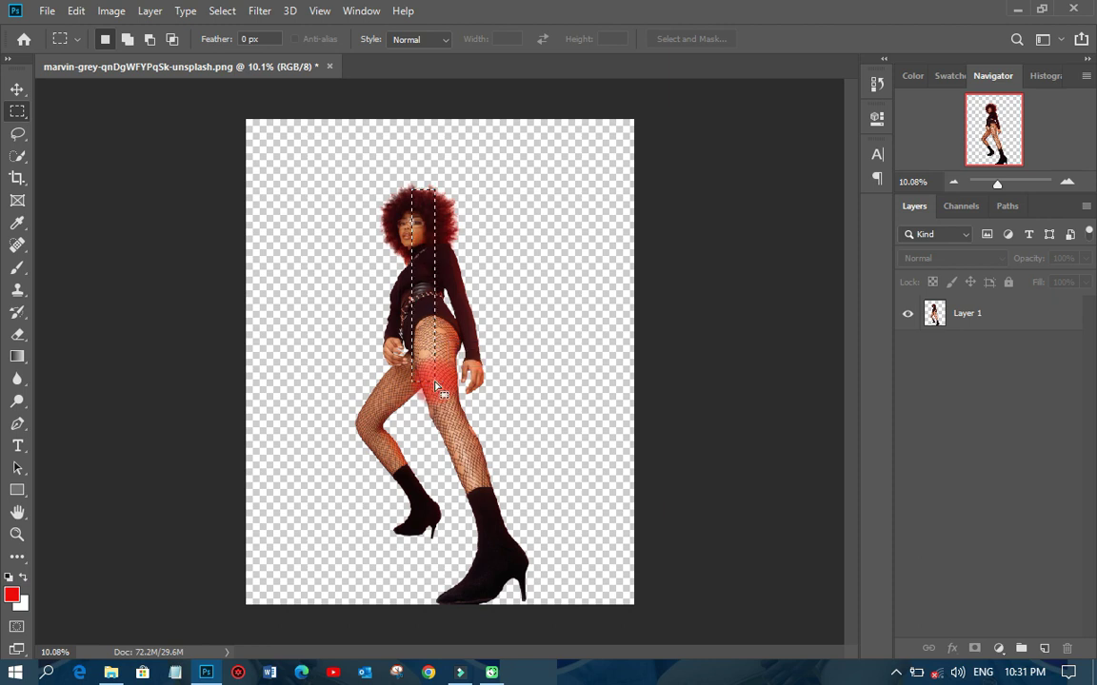
{"action": "key", "text": "Down"}
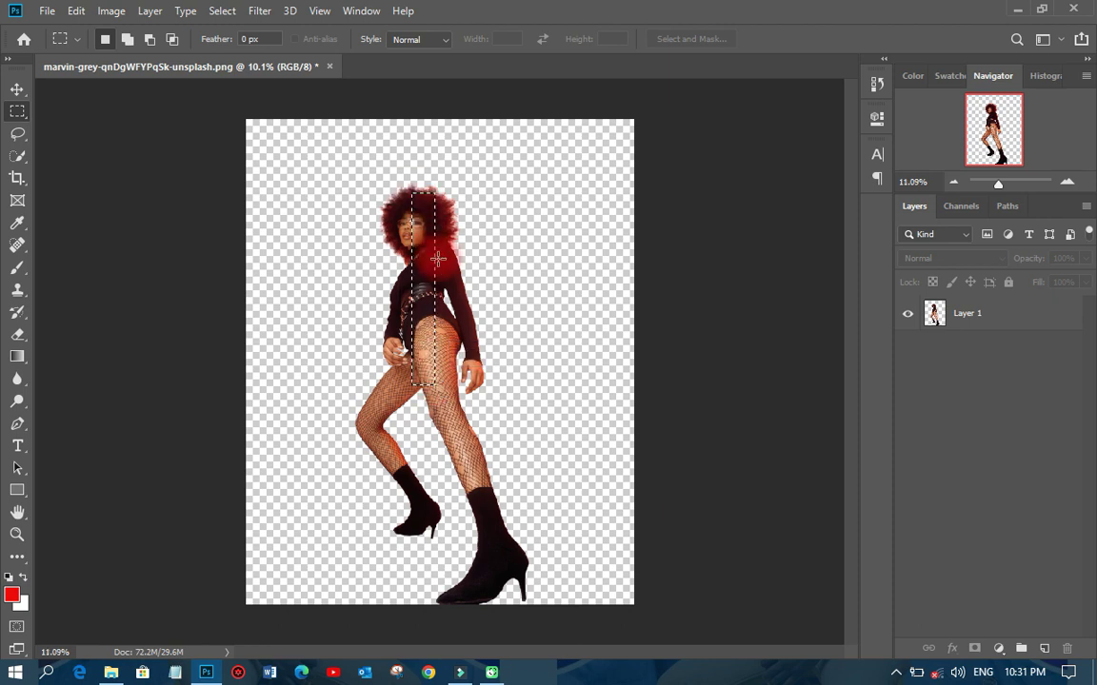
{"action": "scroll", "coordinate": [388, 212], "scroll_direction": "up", "scroll_amount": 2}
{"action": "scroll", "coordinate": [386, 202], "scroll_direction": "up", "scroll_amount": 2}
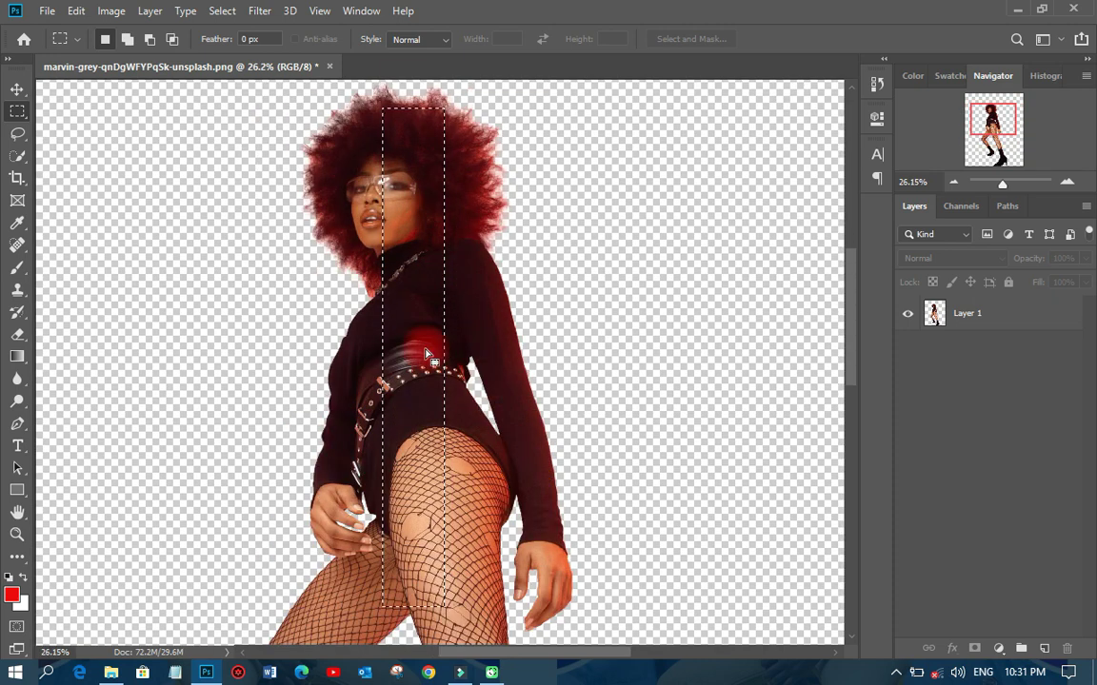
- Copy the selected strip from Layer 1 onto a new Layer 2 with Layer Via Copy
{"action": "right_click", "coordinate": [403, 283]}
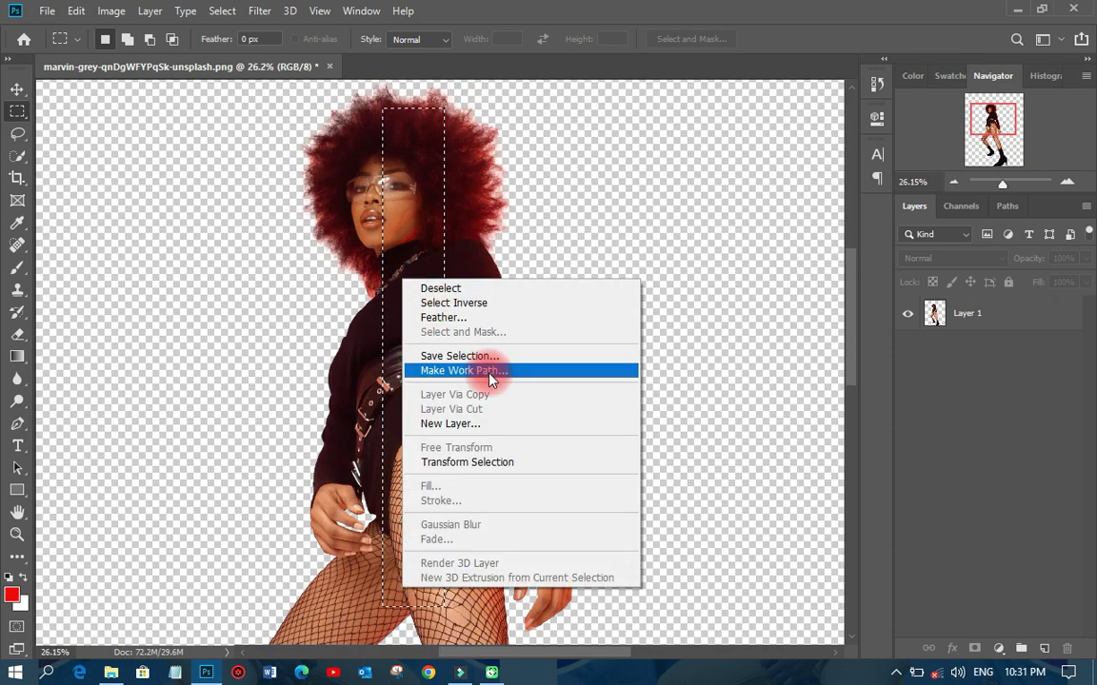
{"action": "left_click", "coordinate": [964, 322]}
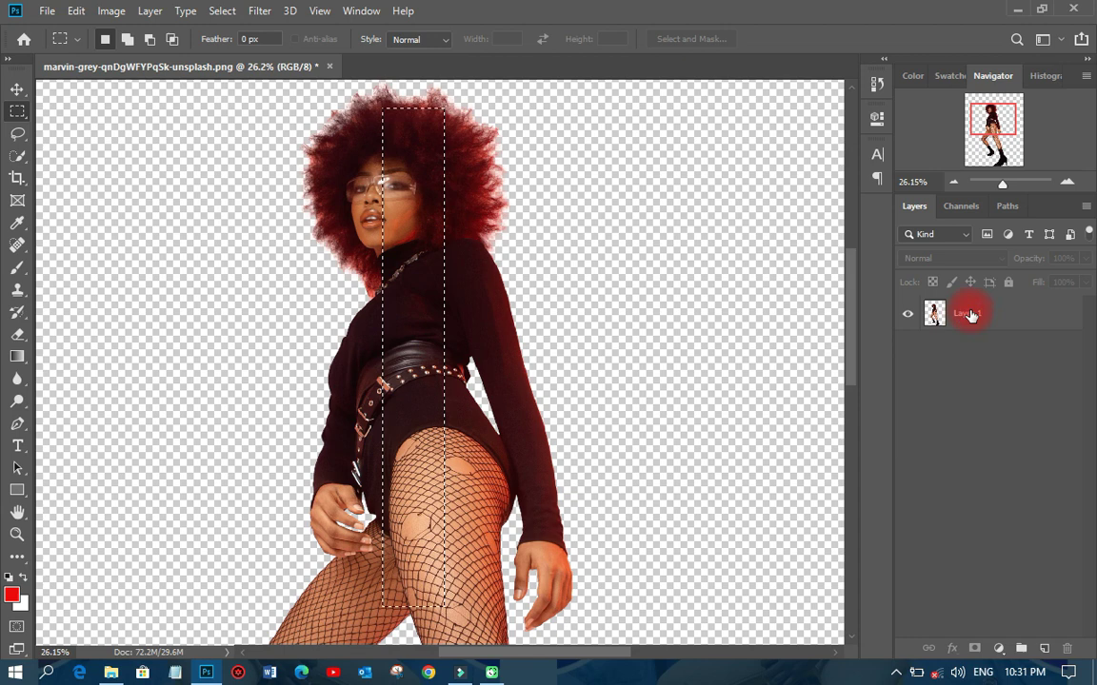
{"action": "right_click", "coordinate": [409, 273]}
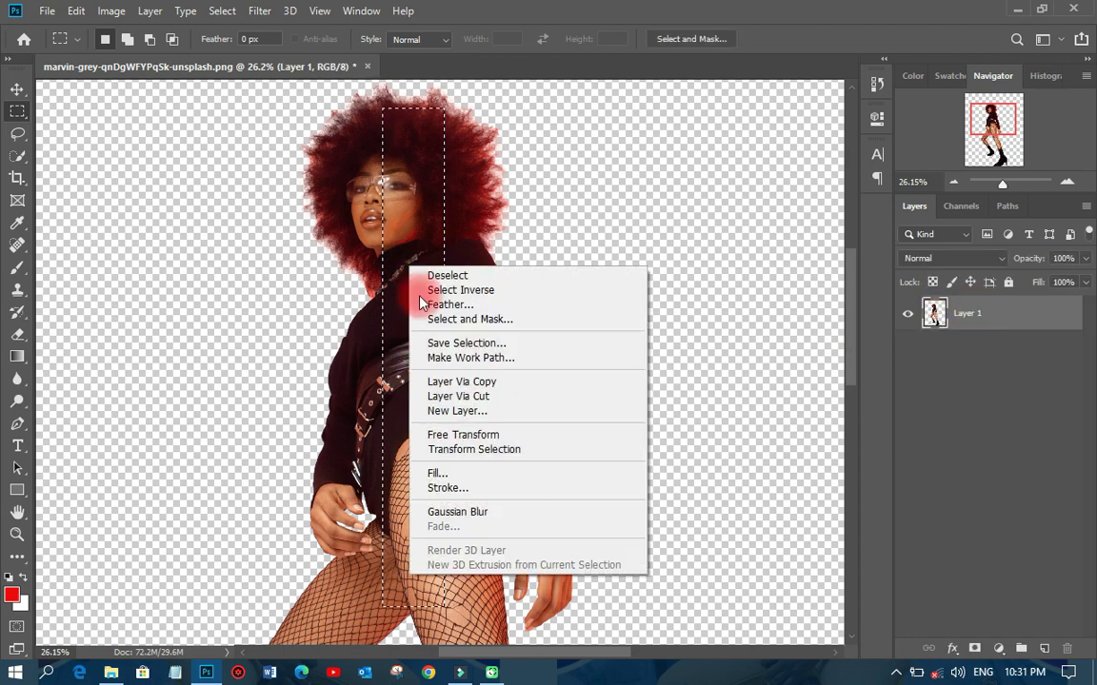
{"action": "left_click", "coordinate": [476, 382]}
{"action": "scroll", "coordinate": [415, 364], "scroll_direction": "down", "scroll_amount": 3}
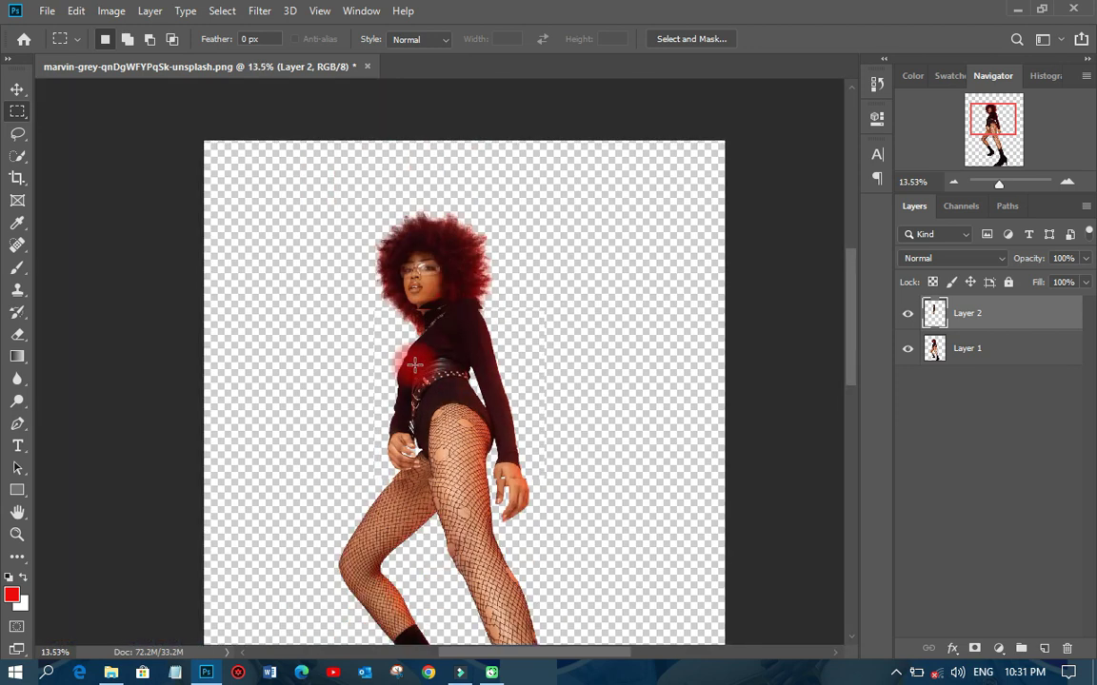
- Move the copied strip to the right of the woman
{"action": "scroll", "coordinate": [416, 363], "scroll_direction": "down", "scroll_amount": 2}
{"action": "left_click", "coordinate": [17, 88]}
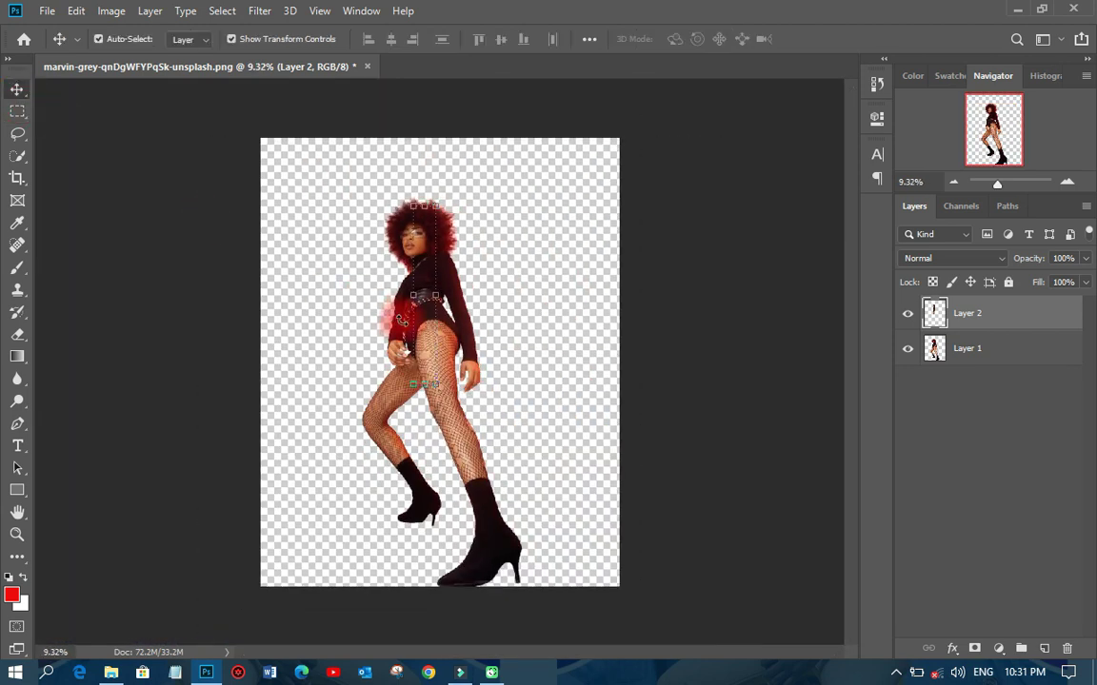
{"action": "left_click_drag", "start_coordinate": [405, 321], "coordinate": [551, 325]}
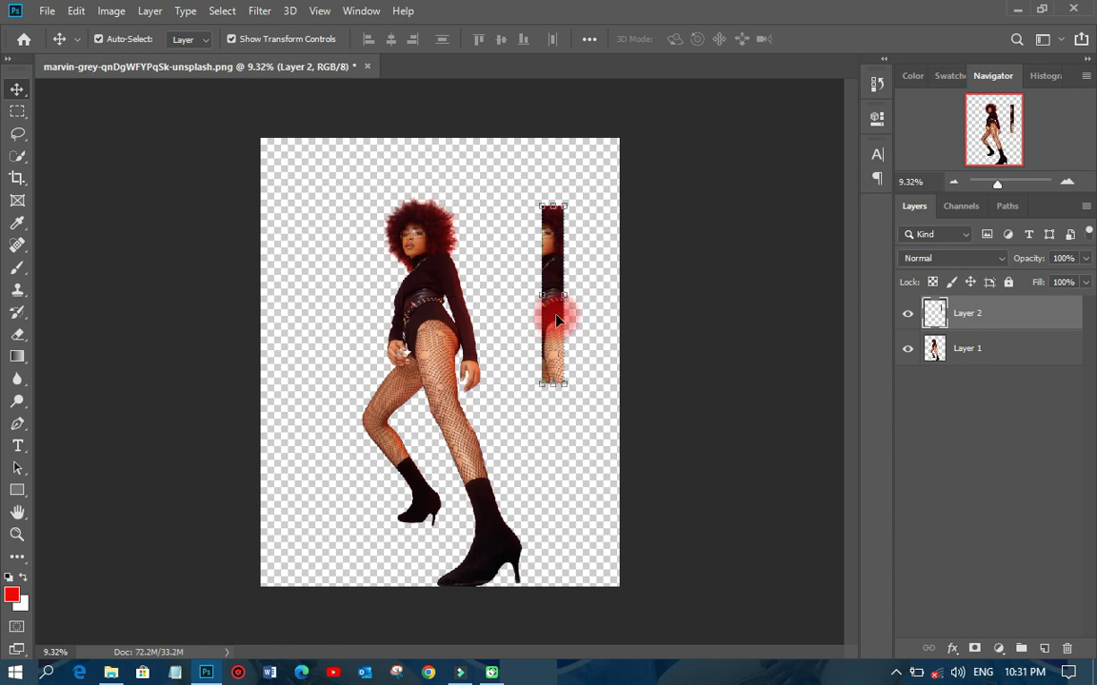
- Stretch the strip across the canvas width, from just below the hair to the shoes
{"action": "key", "text": "ctrl+t"}
{"action": "left_click_drag", "start_coordinate": [541, 294], "coordinate": [238, 294]}
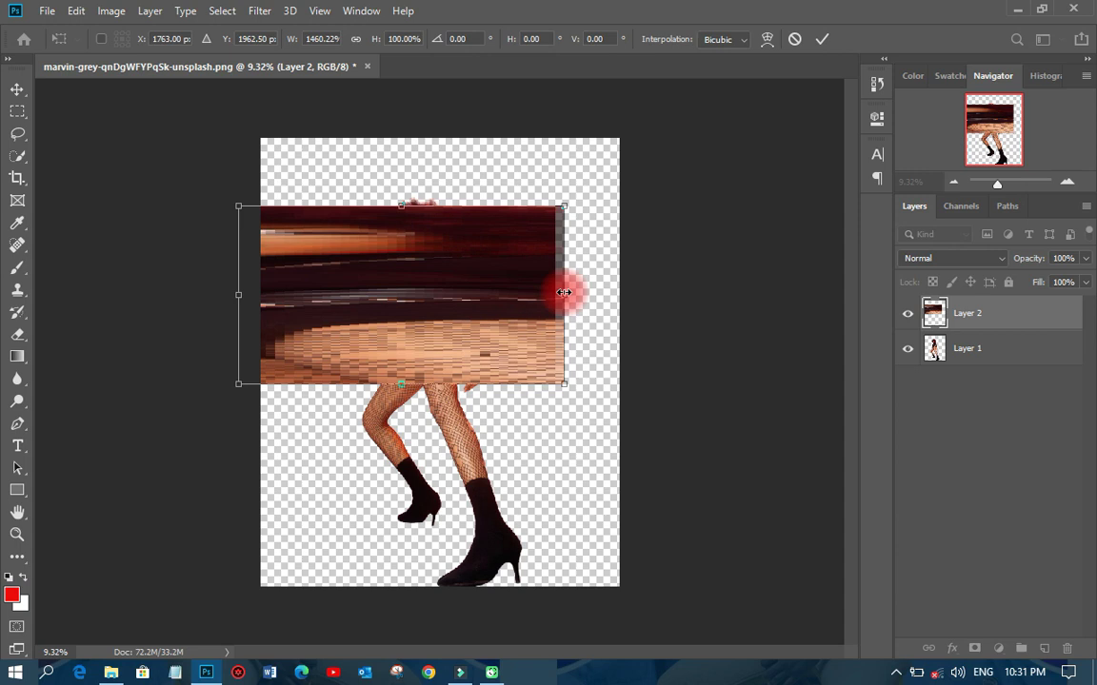
{"action": "left_click_drag", "start_coordinate": [563, 295], "coordinate": [582, 330]}
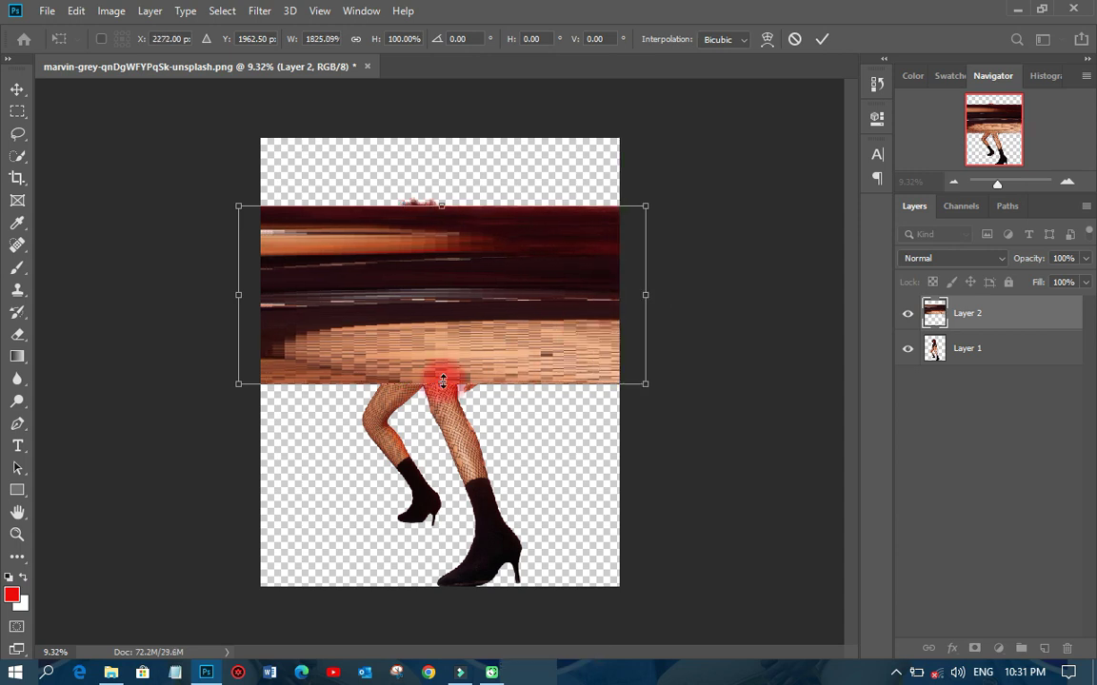
{"action": "left_click_drag", "start_coordinate": [442, 382], "coordinate": [465, 553]}
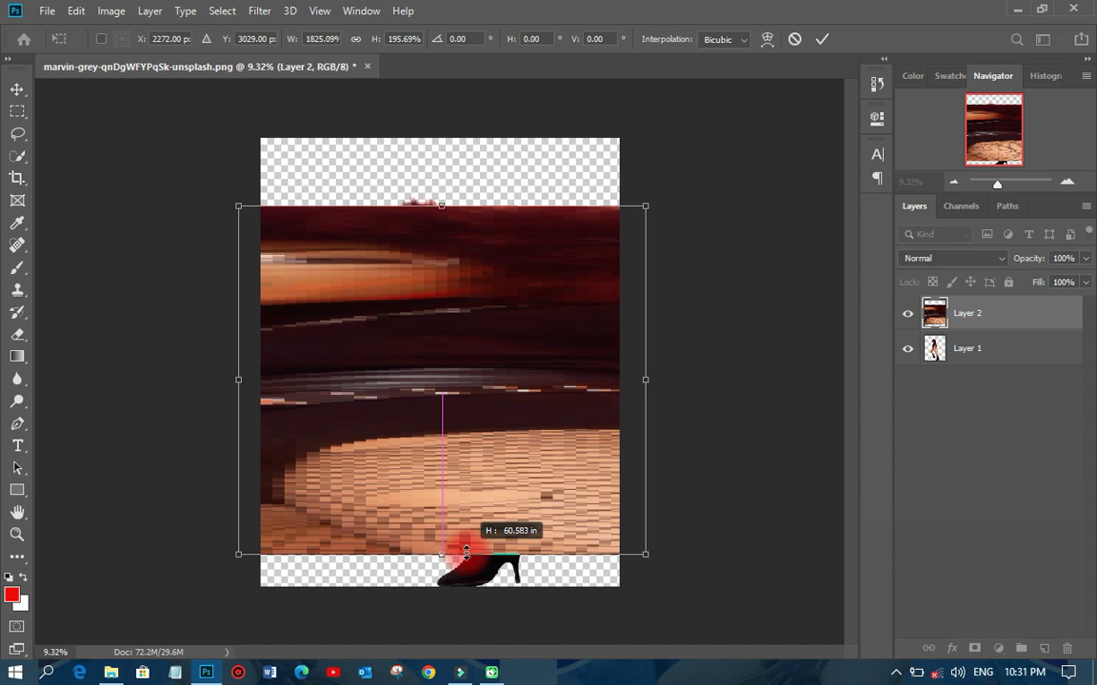
{"action": "mouse_move", "coordinate": [441, 205]}
{"action": "left_mouse_down"}
{"action": "mouse_move", "coordinate": [442, 240]}
{"action": "mouse_move", "coordinate": [441, 215]}
{"action": "left_mouse_up"}
{"action": "left_click", "coordinate": [820, 38]}
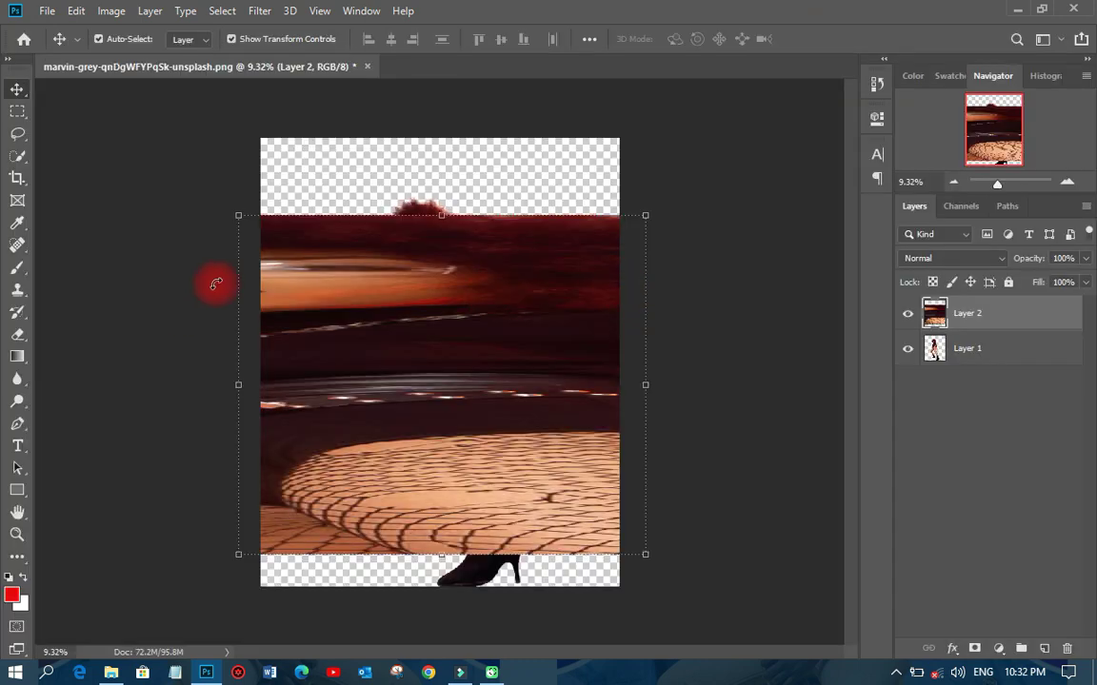
- Crop at canvas size with Delete Cropped Pixels to trim Layer 2's overflowing streaks
{"action": "left_click", "coordinate": [17, 178]}
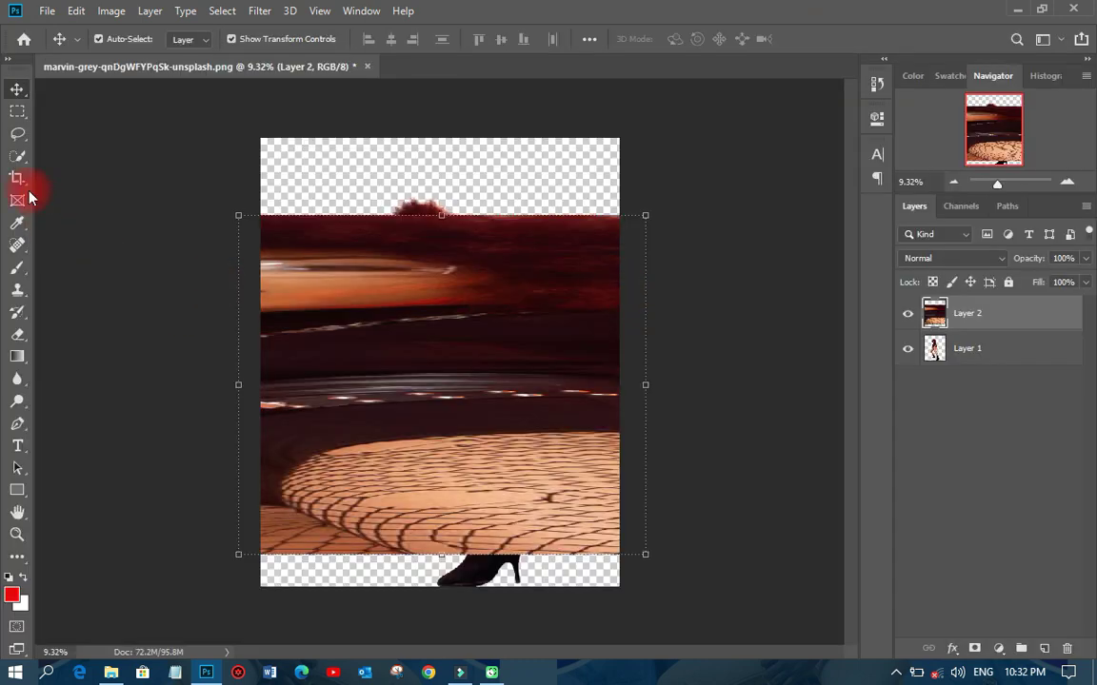
{"action": "left_click_drag", "start_coordinate": [411, 352], "coordinate": [429, 318]}
{"action": "left_click", "coordinate": [897, 38]}
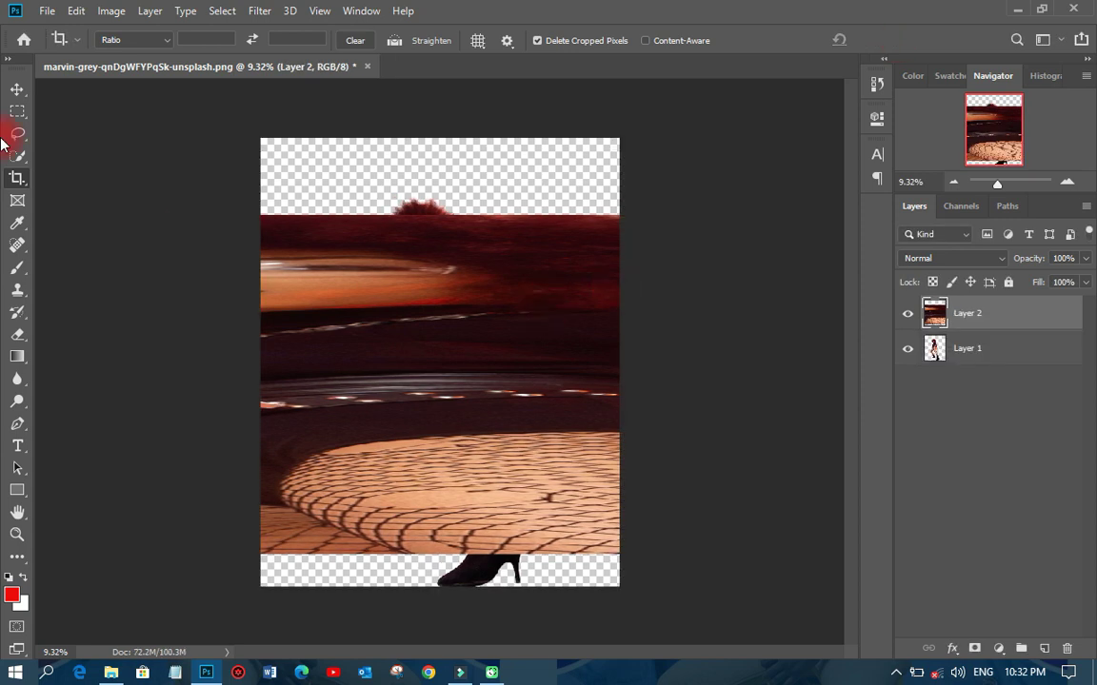
{"action": "left_click", "coordinate": [18, 90]}
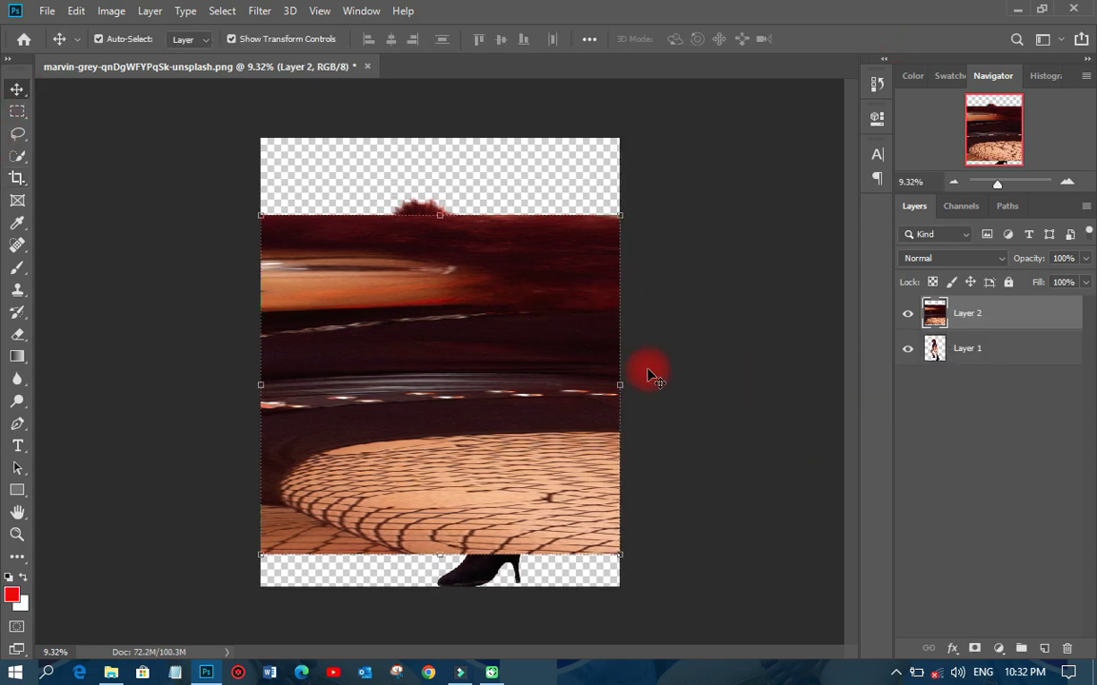
- Apply Polar Coordinates (Rectangular to Polar) to Layer 2 and place it below Layer 1
{"action": "left_click", "coordinate": [259, 11]}
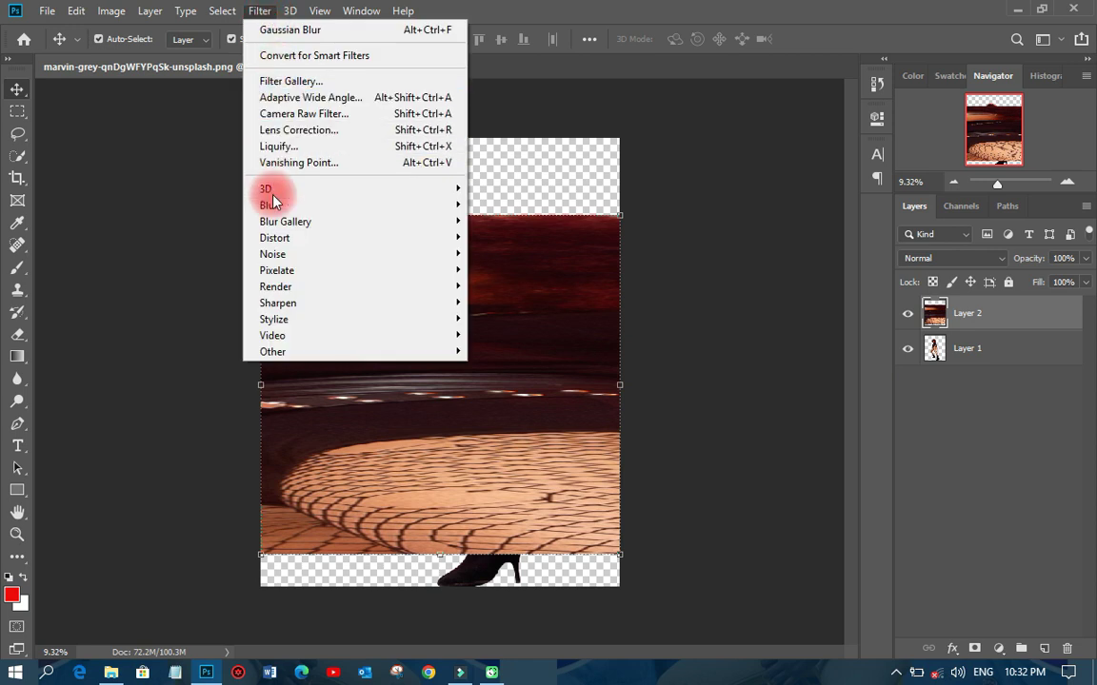
{"action": "mouse_move", "coordinate": [274, 238]}
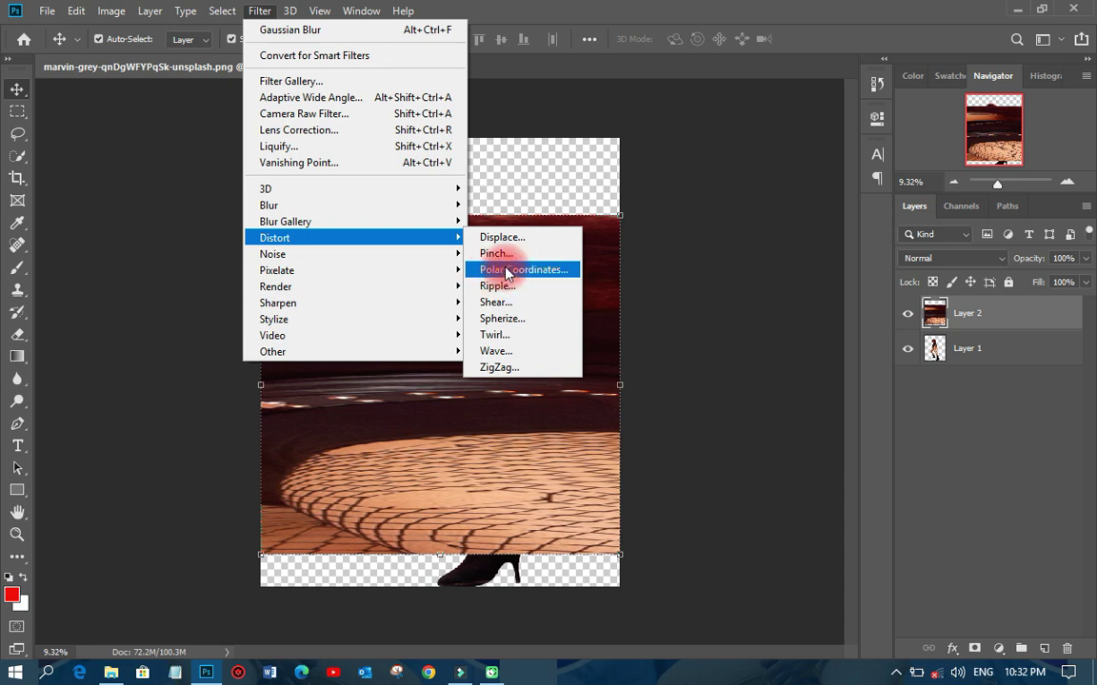
{"action": "left_click", "coordinate": [501, 271]}
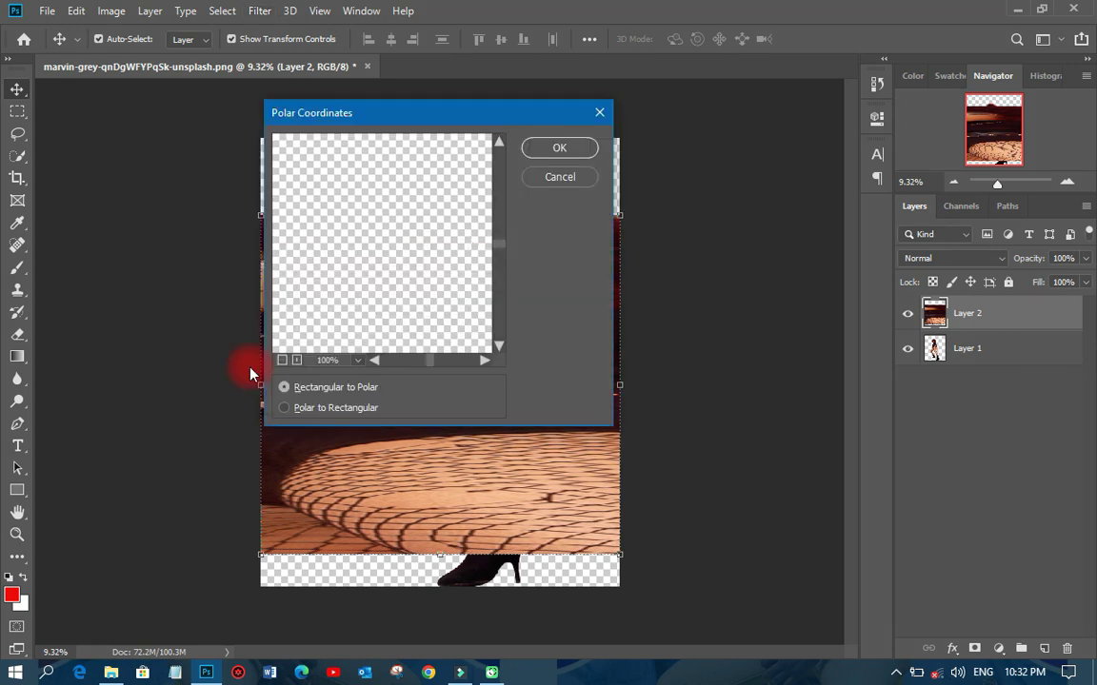
{"action": "left_click", "coordinate": [284, 360]}
{"action": "left_click", "coordinate": [284, 361]}
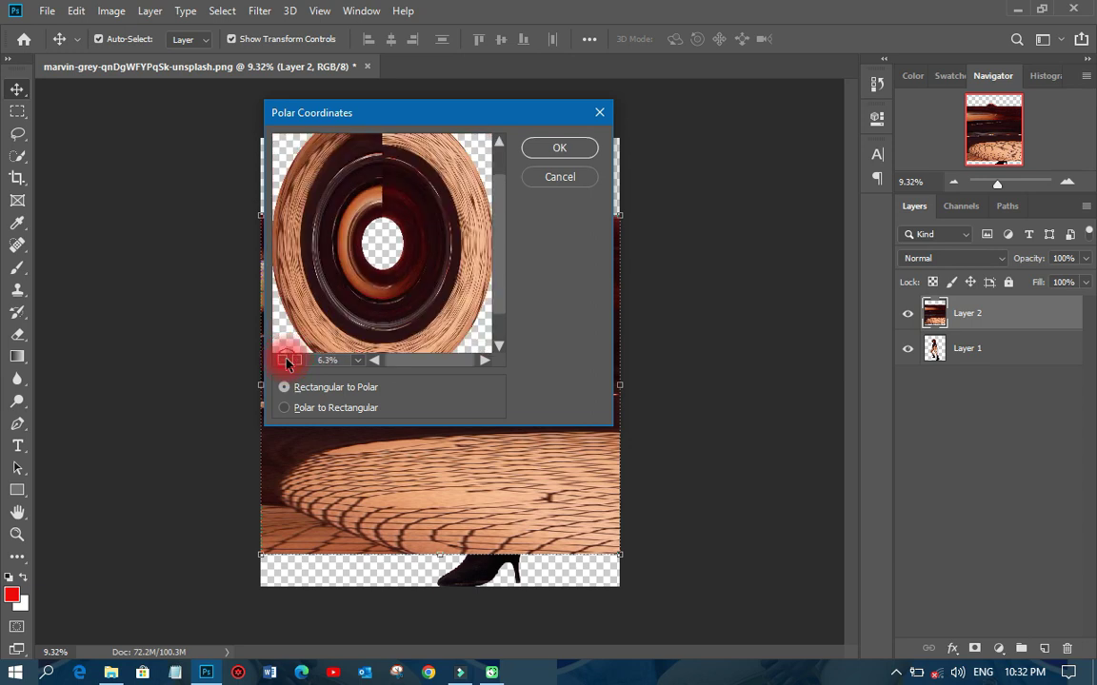
{"action": "left_click", "coordinate": [284, 361]}
{"action": "key", "text": "Return"}
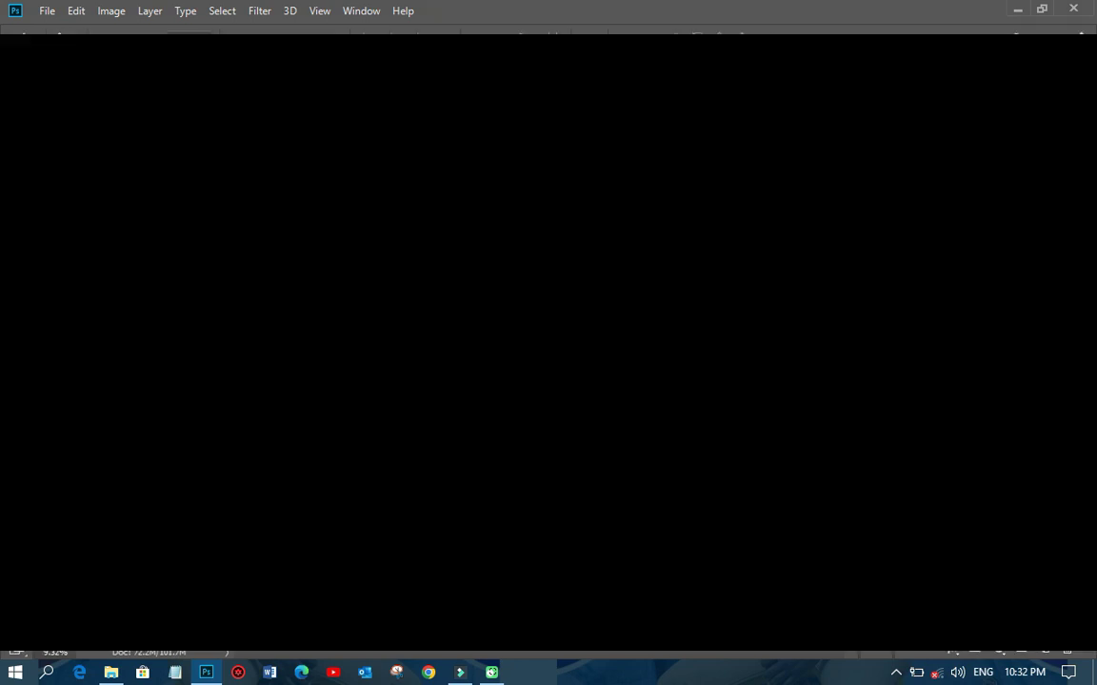
{"action": "left_click_drag", "start_coordinate": [982, 324], "coordinate": [985, 365]}
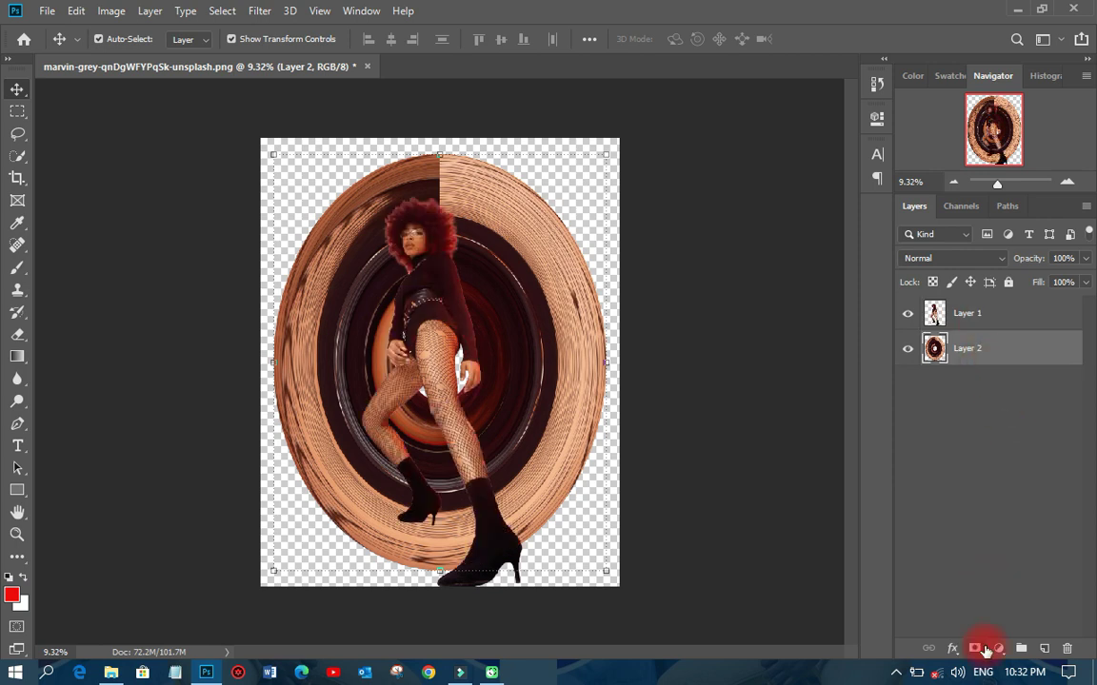
- Add a Solid Color fill layer and move it below Layer 2
{"action": "left_click", "coordinate": [996, 649]}
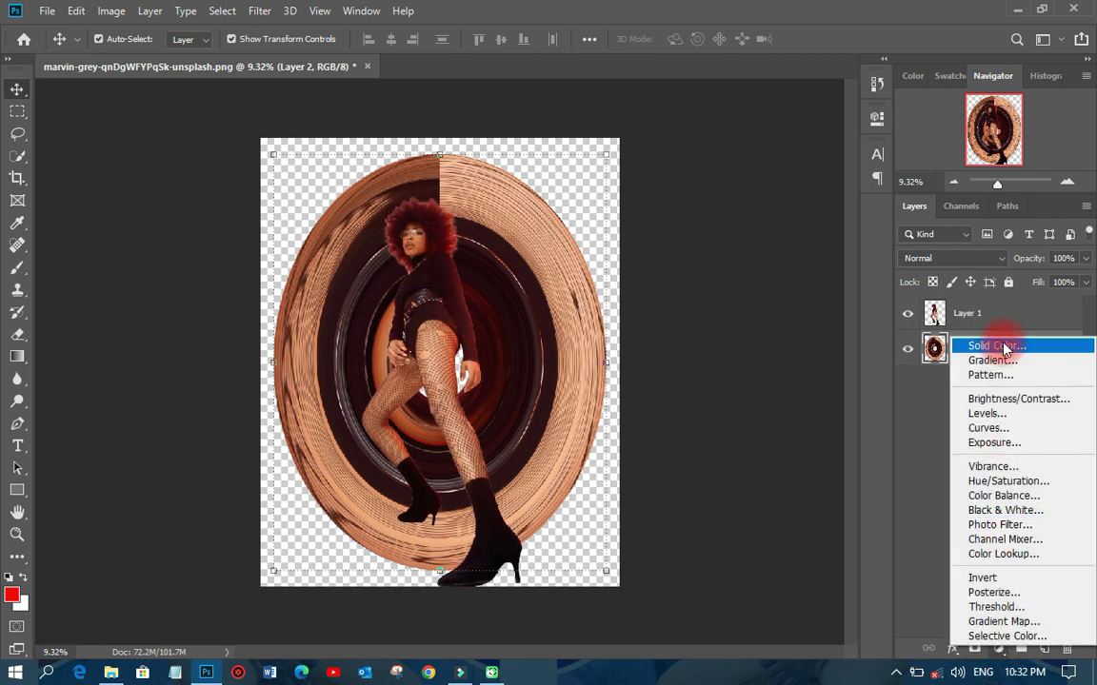
{"action": "left_click", "coordinate": [1004, 347]}
{"action": "left_click", "coordinate": [985, 157]}
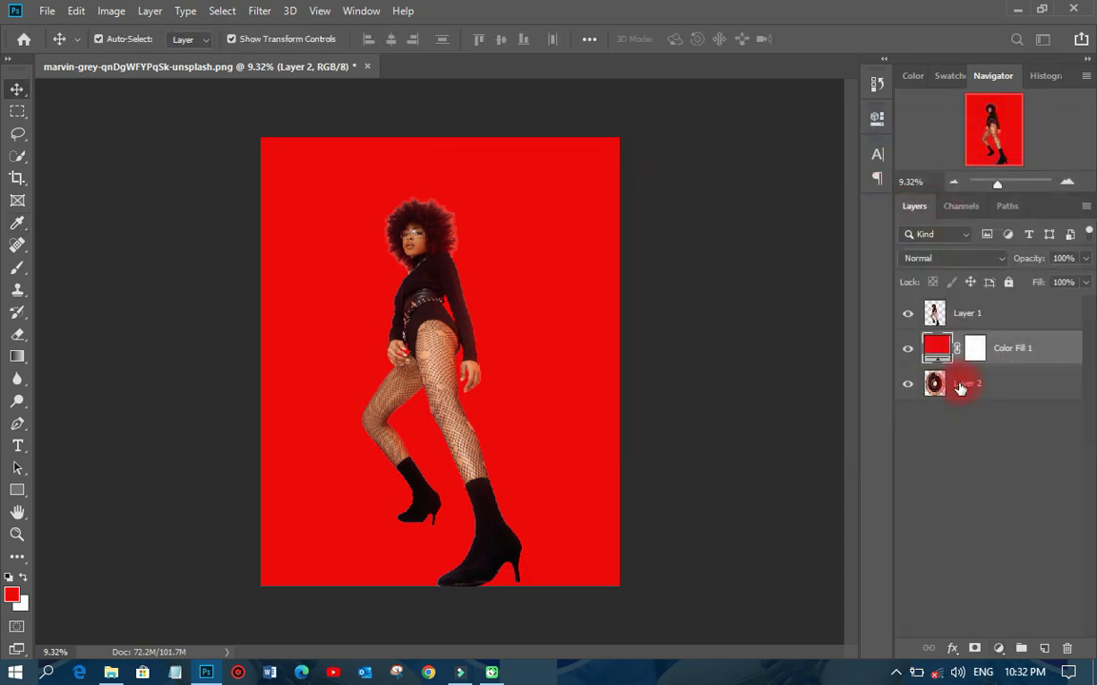
{"action": "left_click_drag", "start_coordinate": [1000, 351], "coordinate": [1001, 392]}
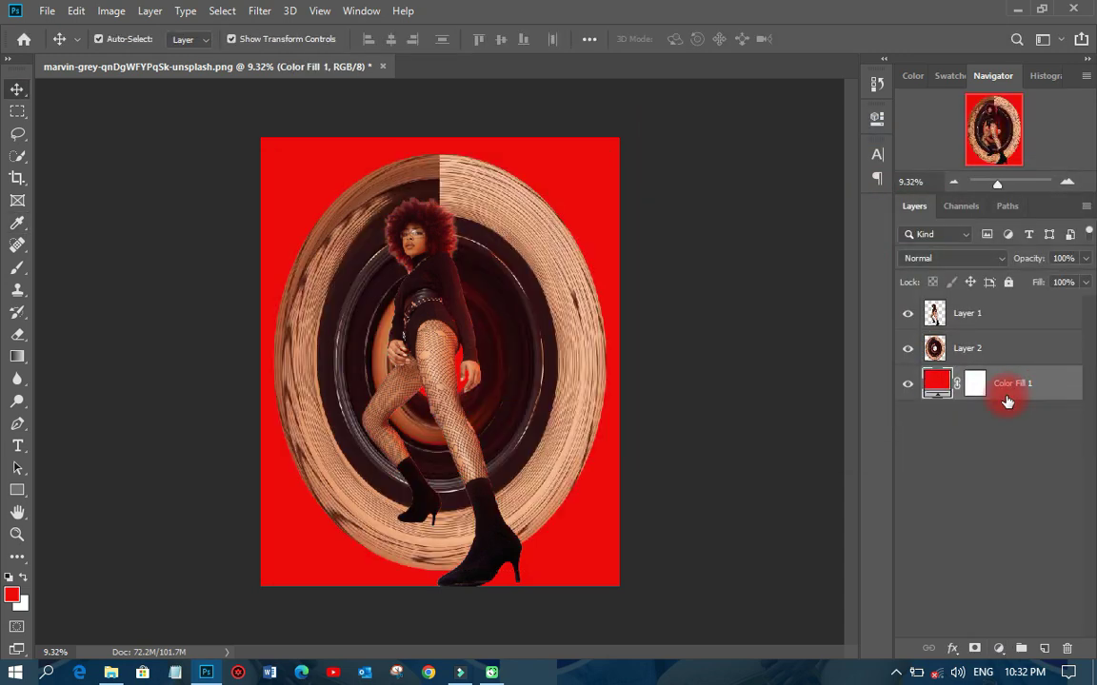
- Change the fill colour to a peach sampled from the swirl
{"action": "double_click", "coordinate": [941, 385]}
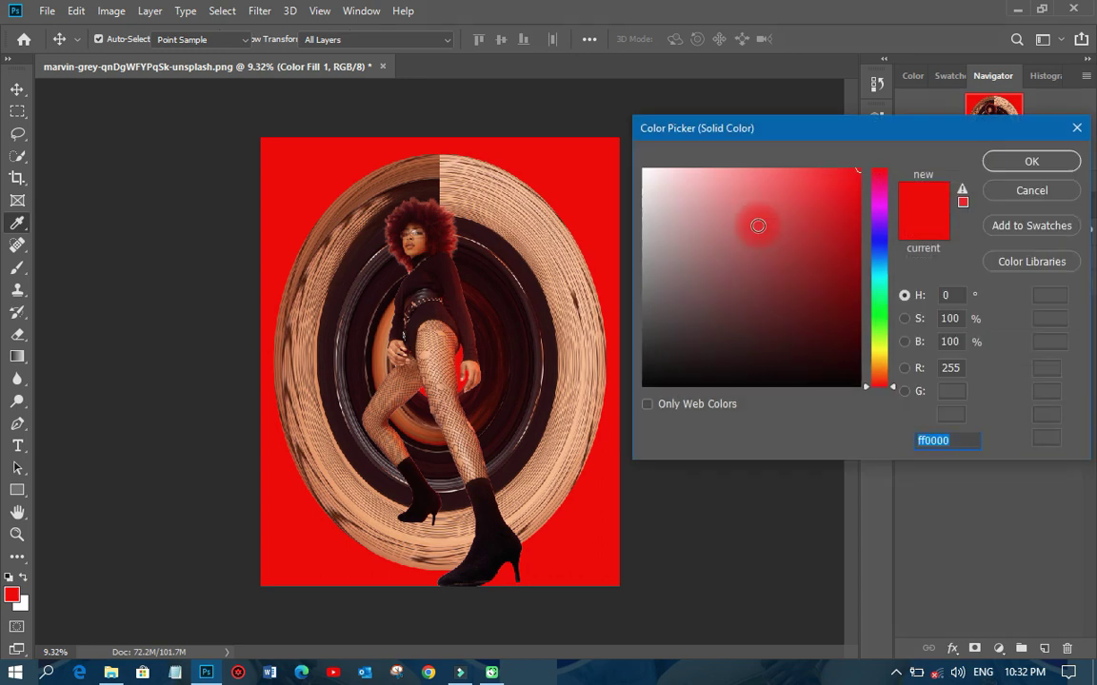
{"action": "left_click", "coordinate": [757, 225]}
{"action": "left_click", "coordinate": [557, 228]}
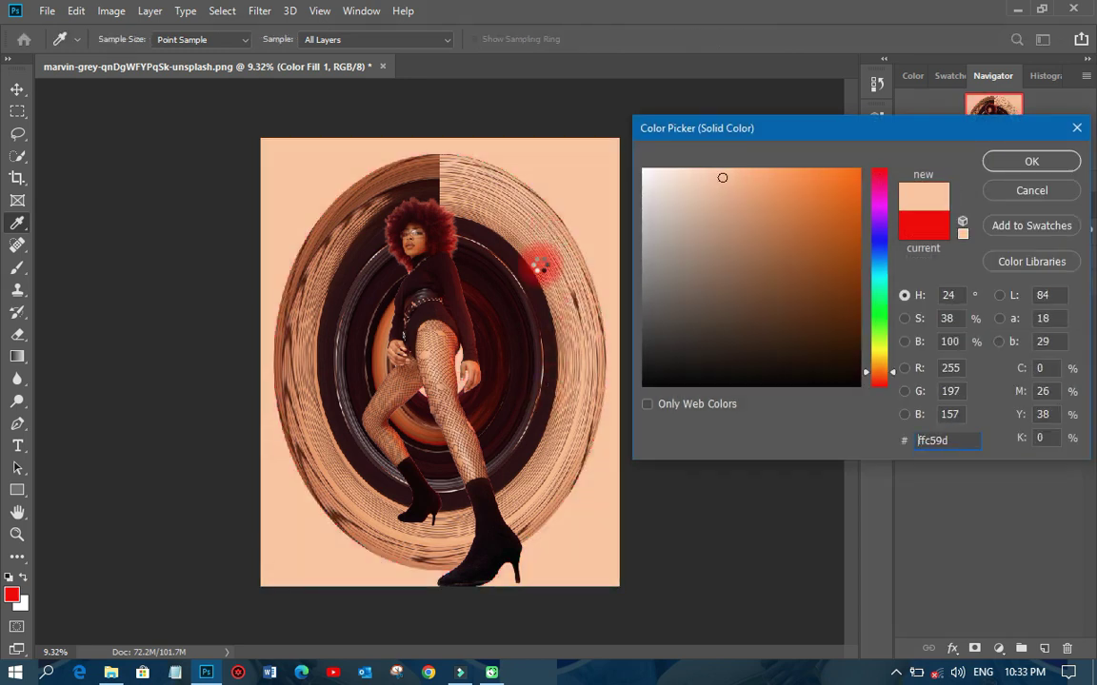
{"action": "mouse_move", "coordinate": [540, 268]}
{"action": "left_mouse_down"}
{"action": "mouse_move", "coordinate": [566, 467]}
{"action": "mouse_move", "coordinate": [580, 399]}
{"action": "mouse_move", "coordinate": [482, 372]}
{"action": "mouse_move", "coordinate": [529, 384]}
{"action": "mouse_move", "coordinate": [502, 340]}
{"action": "left_mouse_up"}
{"action": "left_click", "coordinate": [490, 396]}
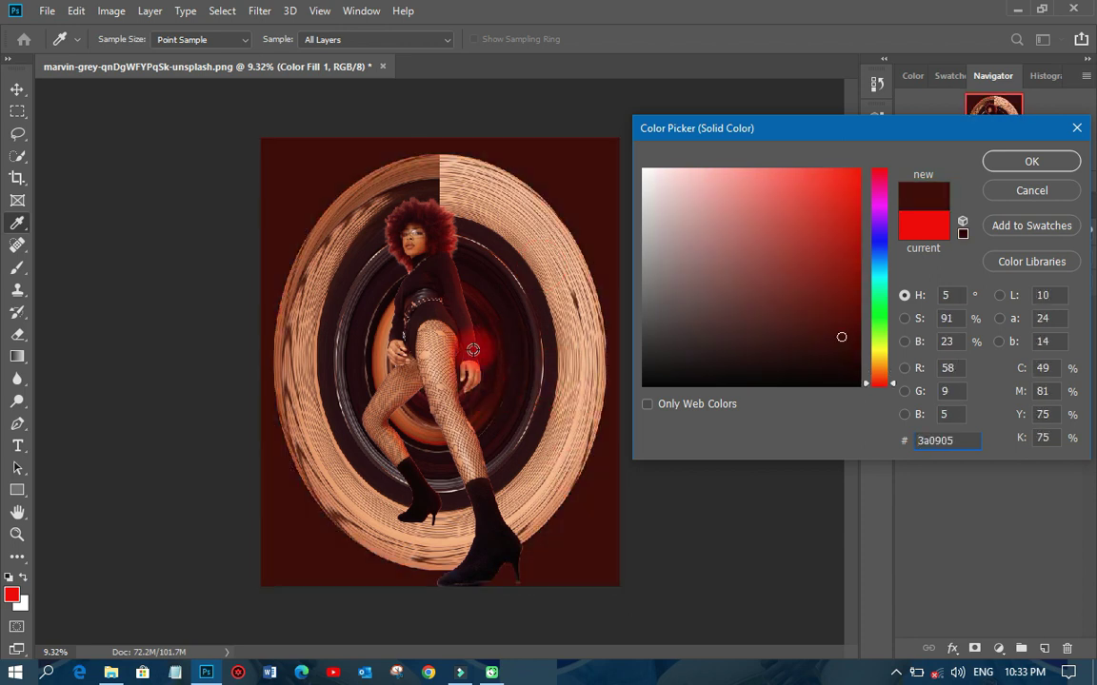
{"action": "left_click_drag", "start_coordinate": [550, 453], "coordinate": [554, 473]}
{"action": "left_click", "coordinate": [1031, 161]}
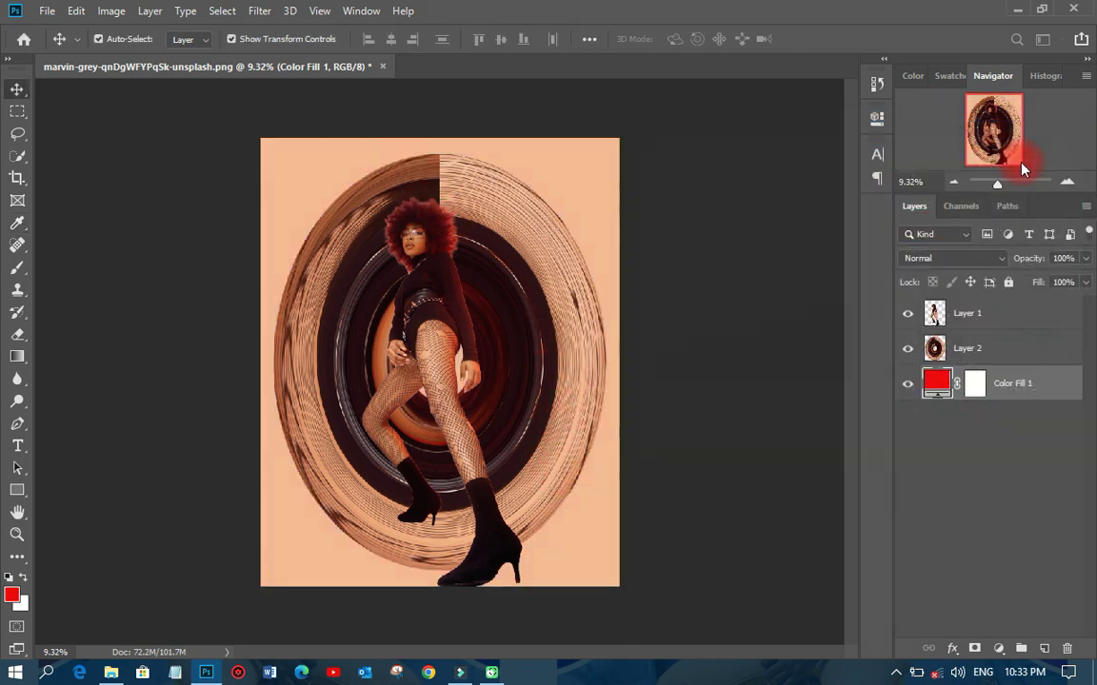